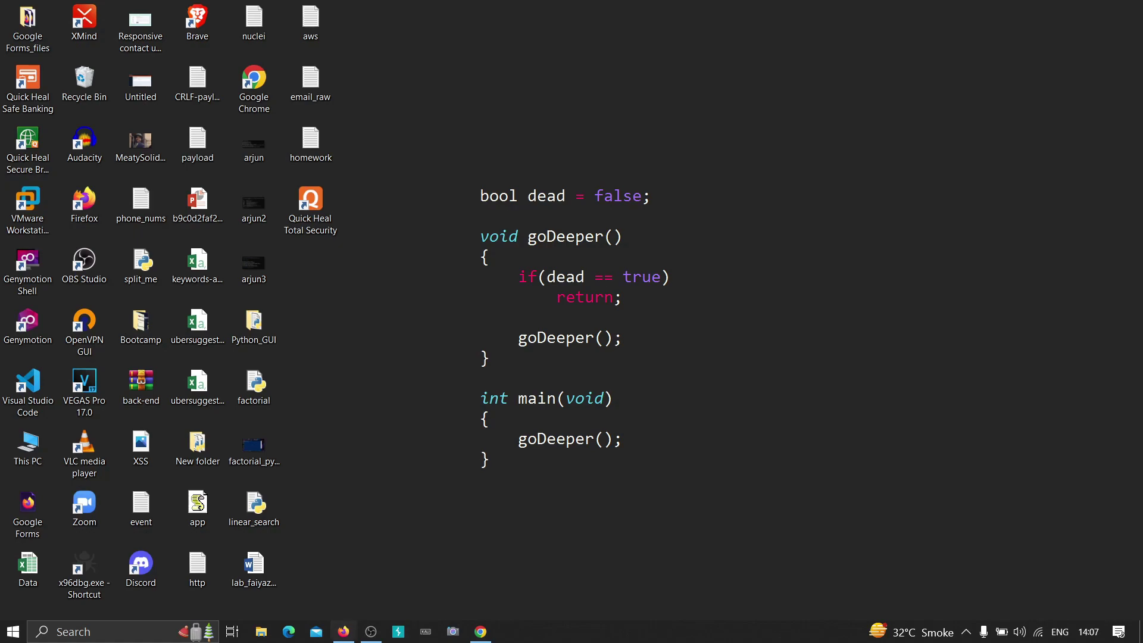
# Restore Firefox and scroll through the Account Takeover Labs page
pyautogui.click(343, 631)
pyautogui.click(113, 16)
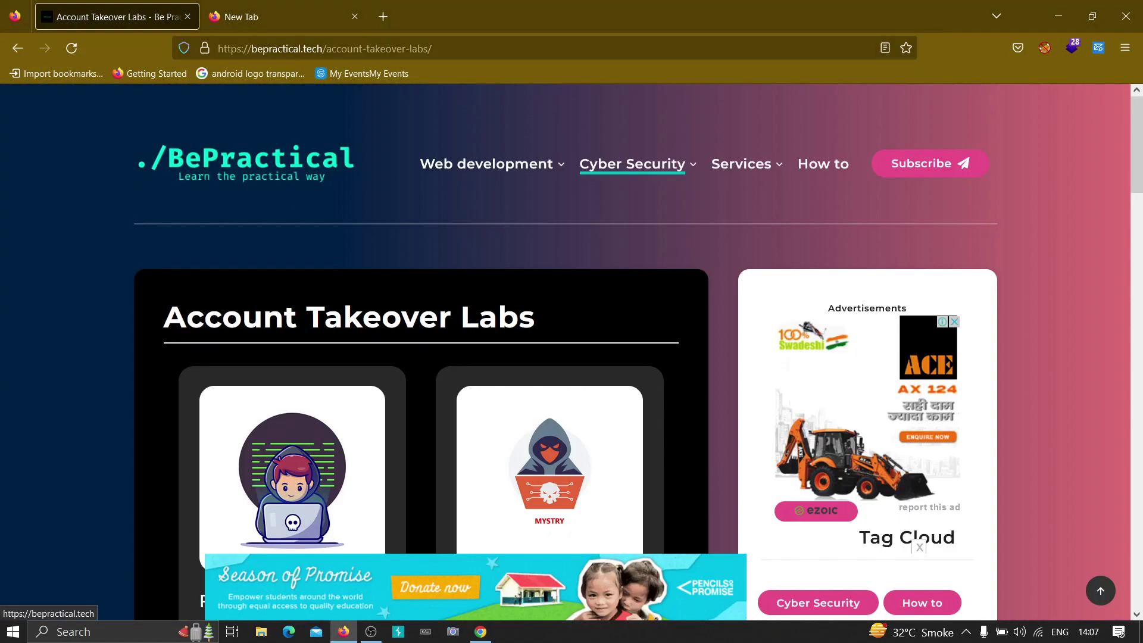
pyautogui.scroll(-3, 572, 357)
pyautogui.scroll(3, 571, 357)
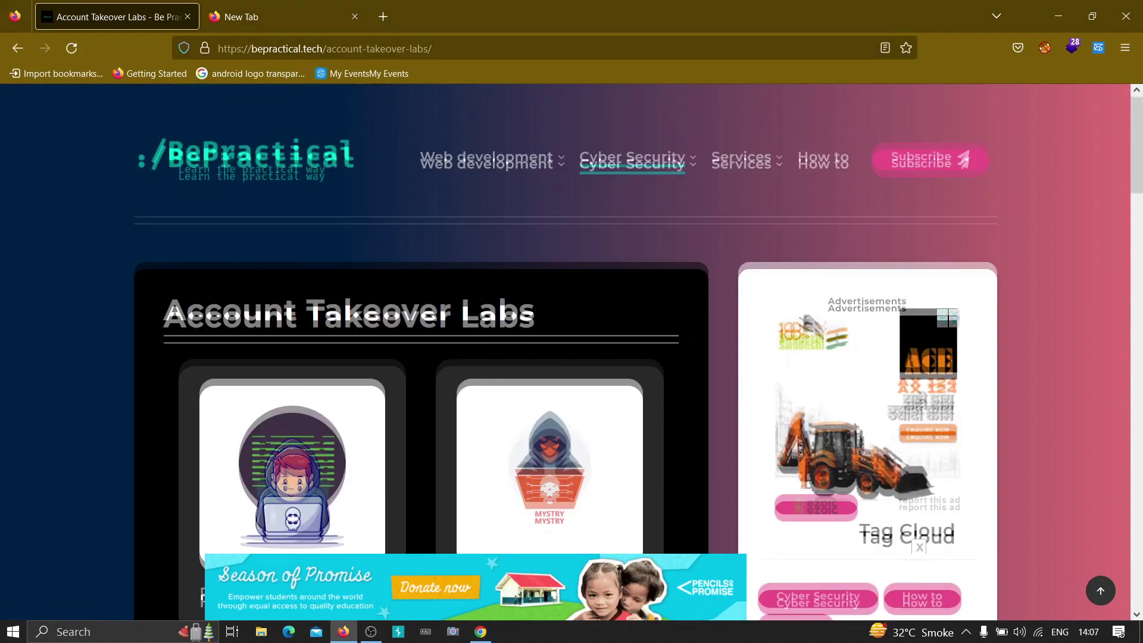
pyautogui.scroll(-7, 292, 357)
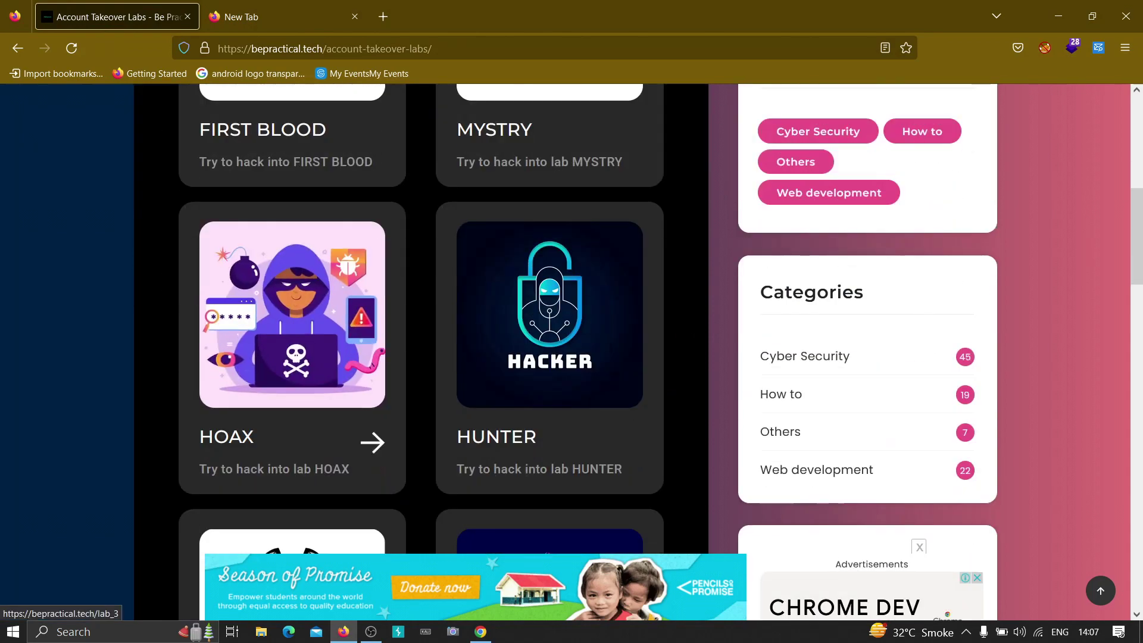
pyautogui.scroll(-1, 292, 358)
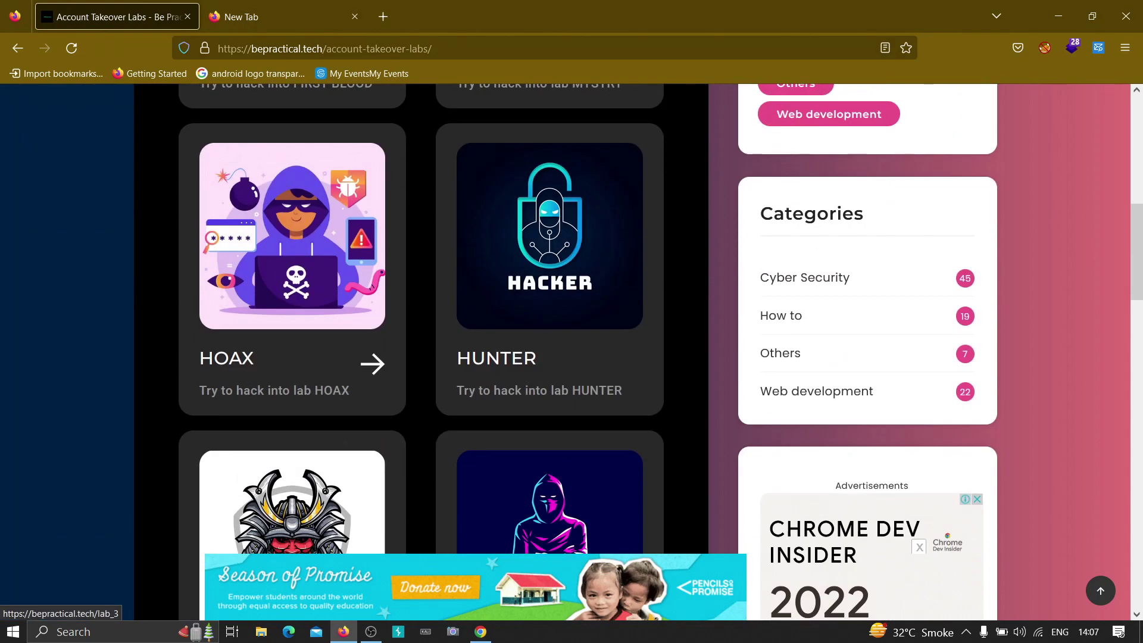
pyautogui.scroll(-4, 292, 358)
pyautogui.scroll(10, 292, 357)
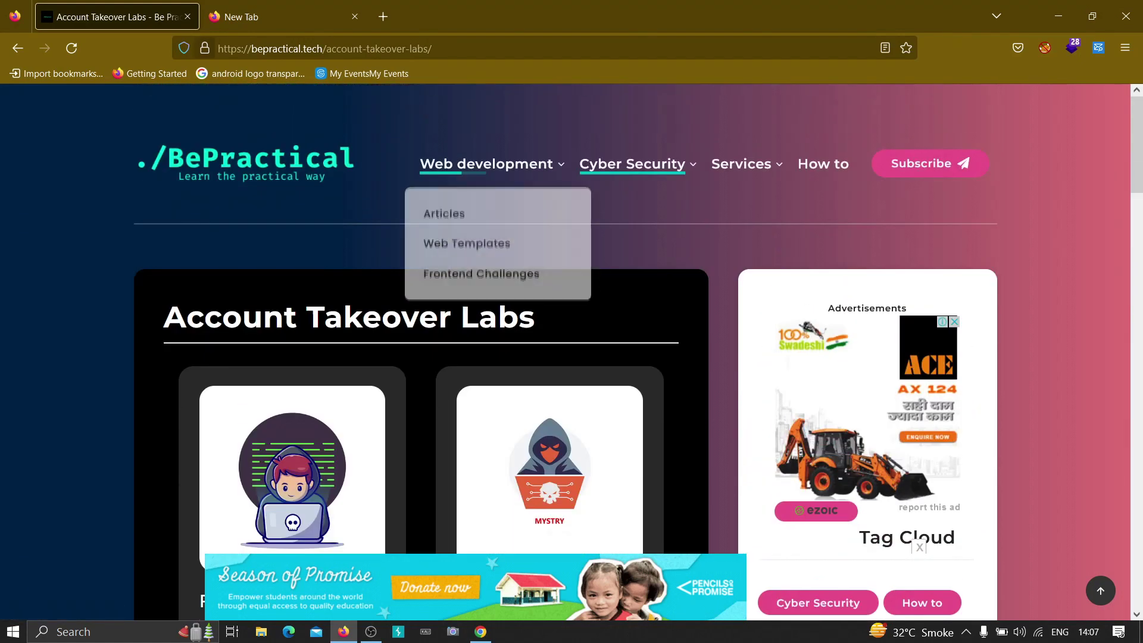
# Go to the bepractical.tech home page, look it over, then minimize Firefox
pyautogui.click(18, 47)
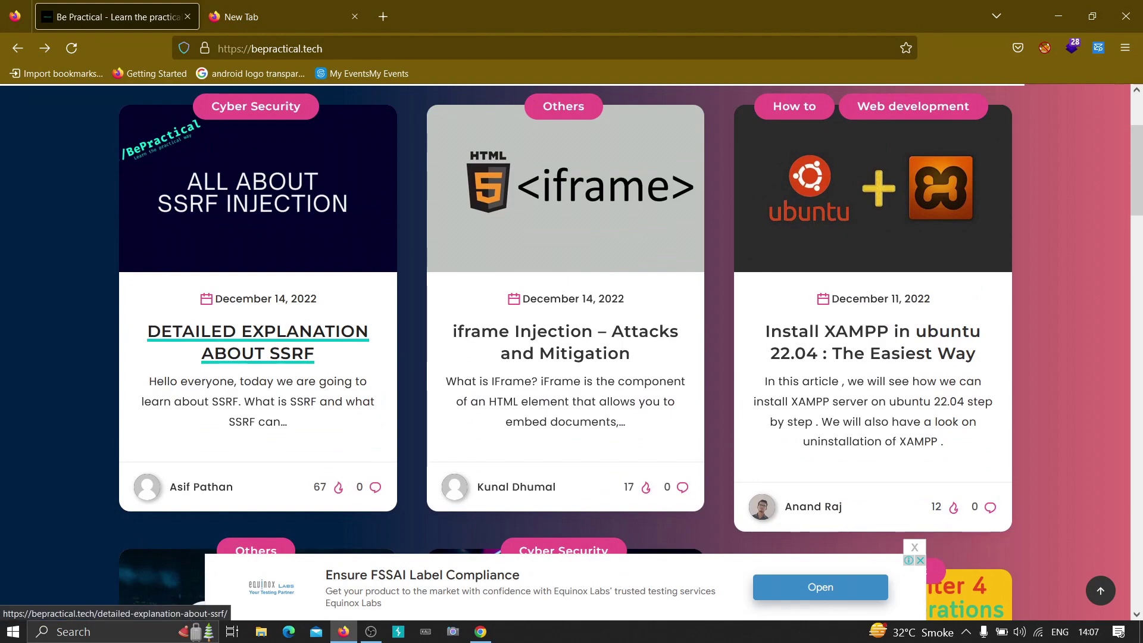
pyautogui.scroll(-2, 872, 342)
pyautogui.scroll(2, 873, 342)
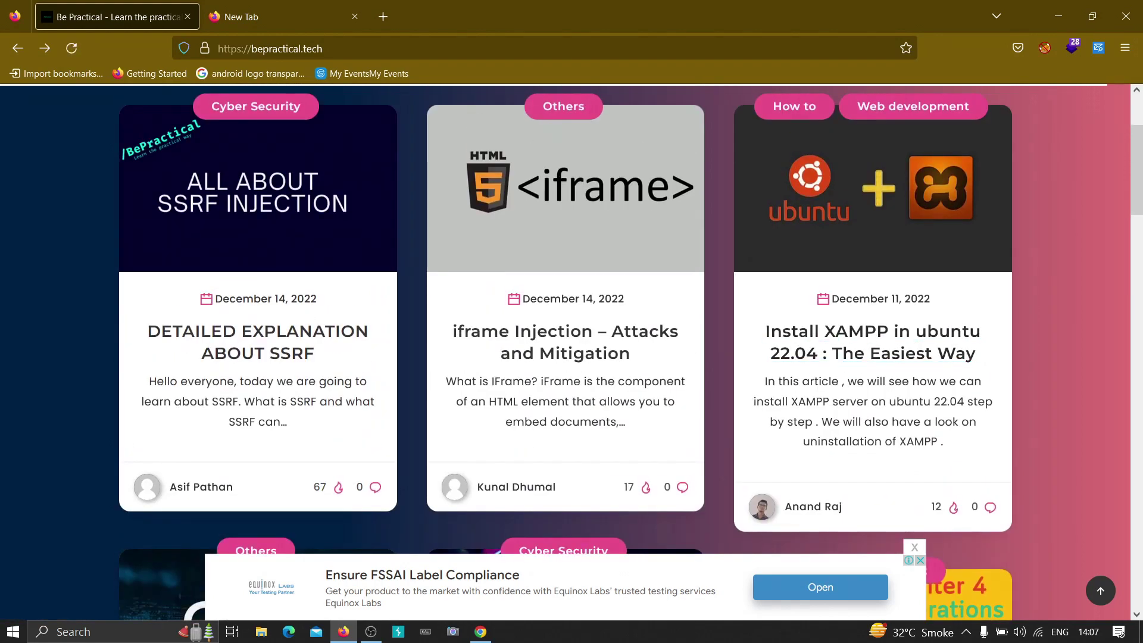
pyautogui.scroll(3, 872, 342)
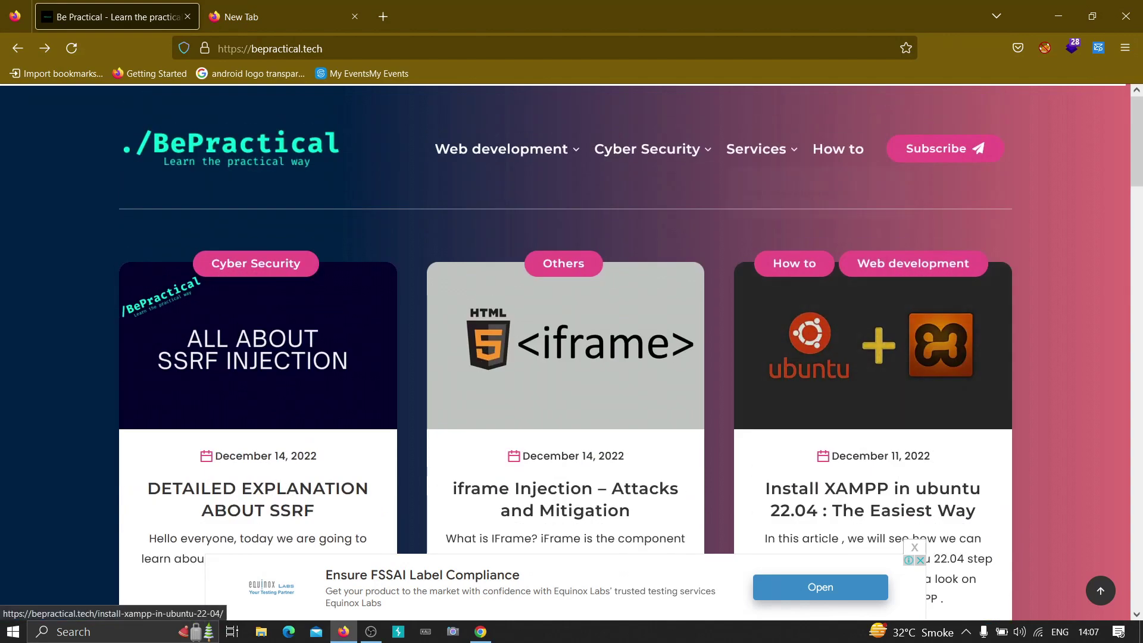
pyautogui.moveTo(506, 149)
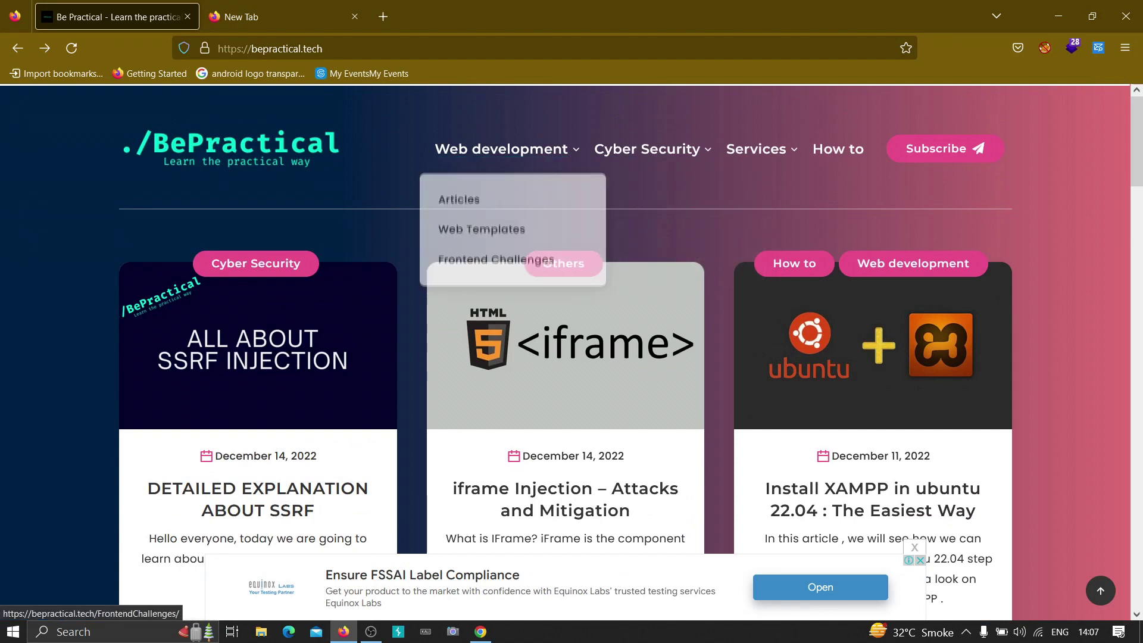
pyautogui.moveTo(759, 149)
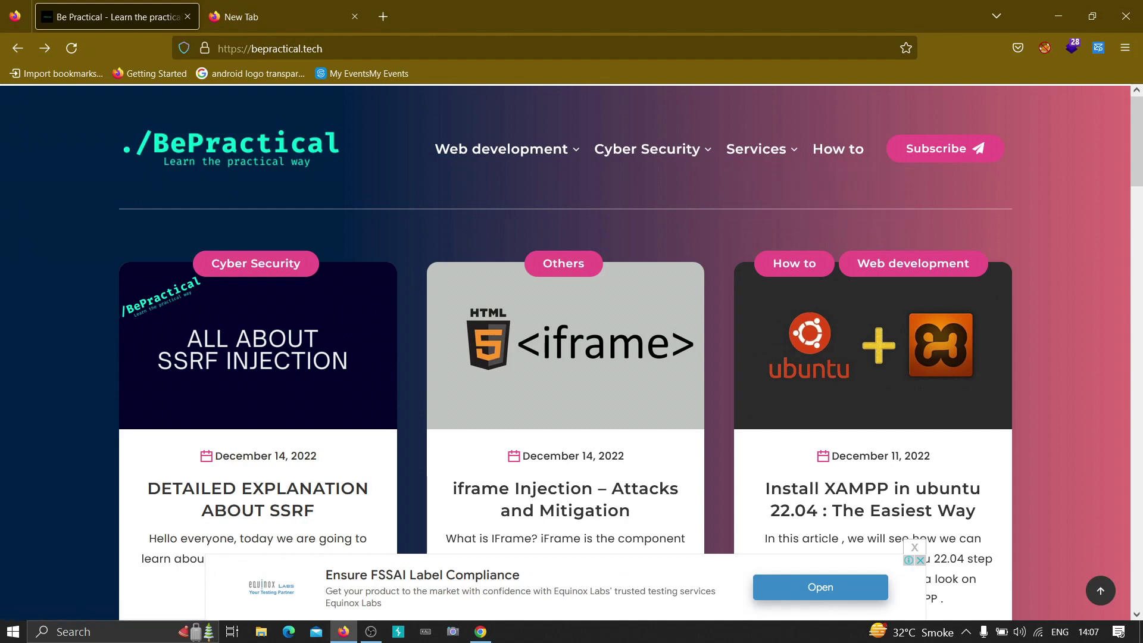
pyautogui.click(1058, 17)
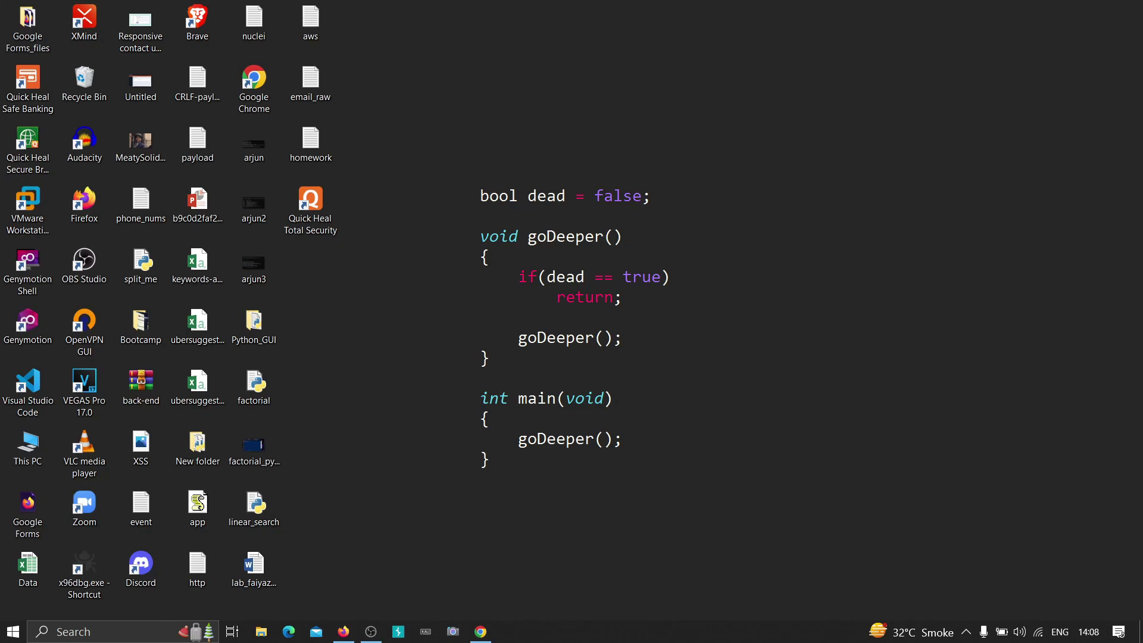
# Search chatgpt in Chrome, open OpenAI's ChatGPT article, and launch ChatGPT in a new tab
pyautogui.click(480, 631)
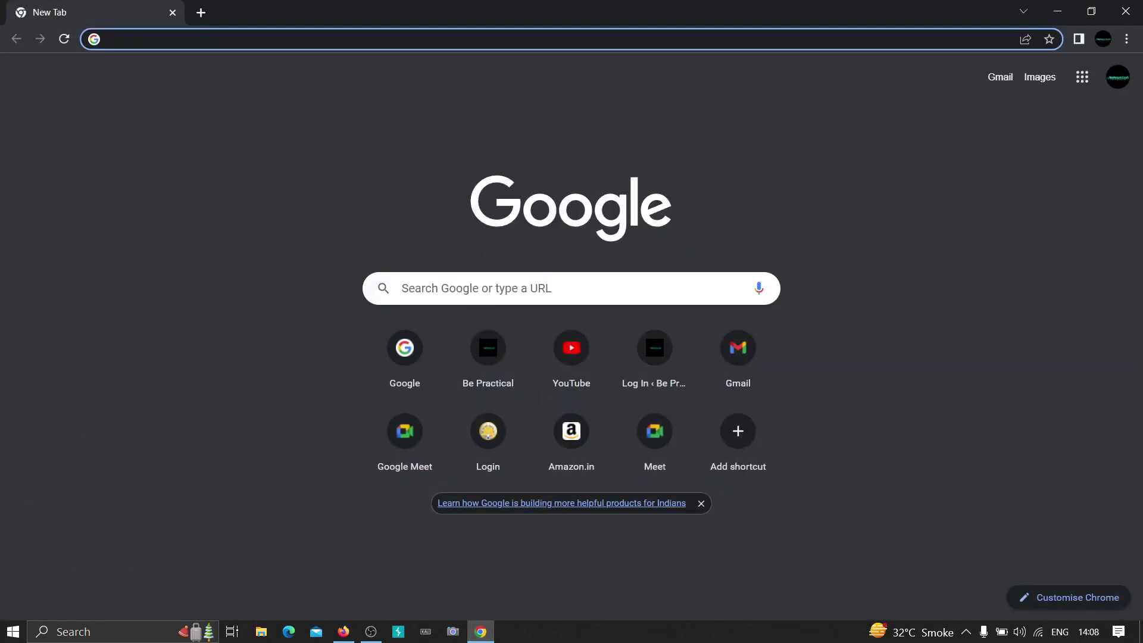
pyautogui.write('chatgpt')
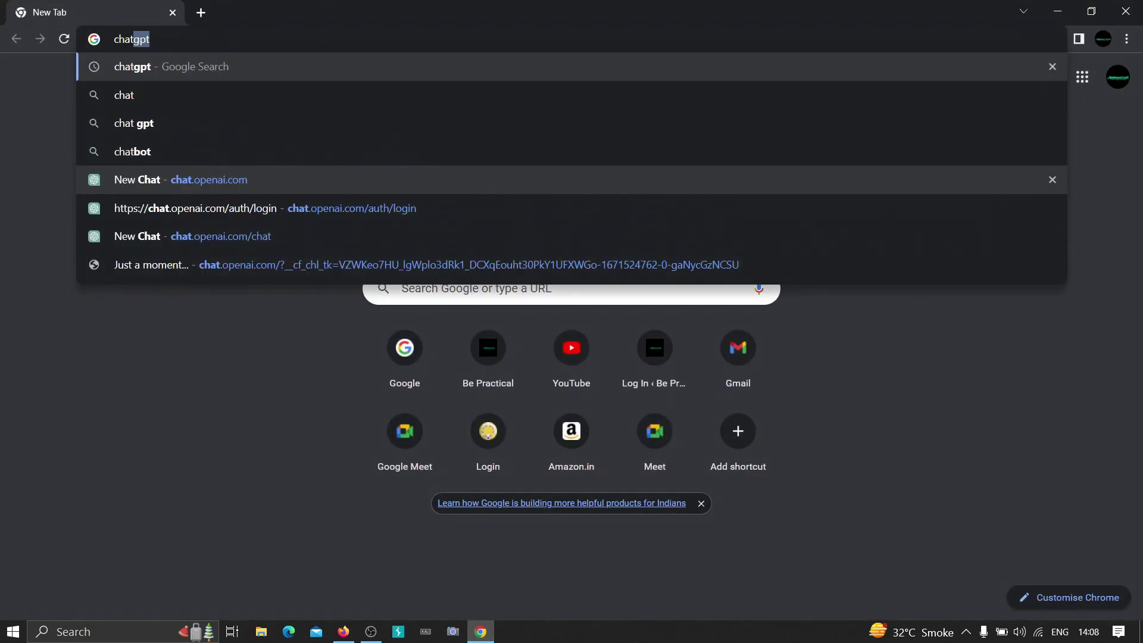
pyautogui.press('Return')
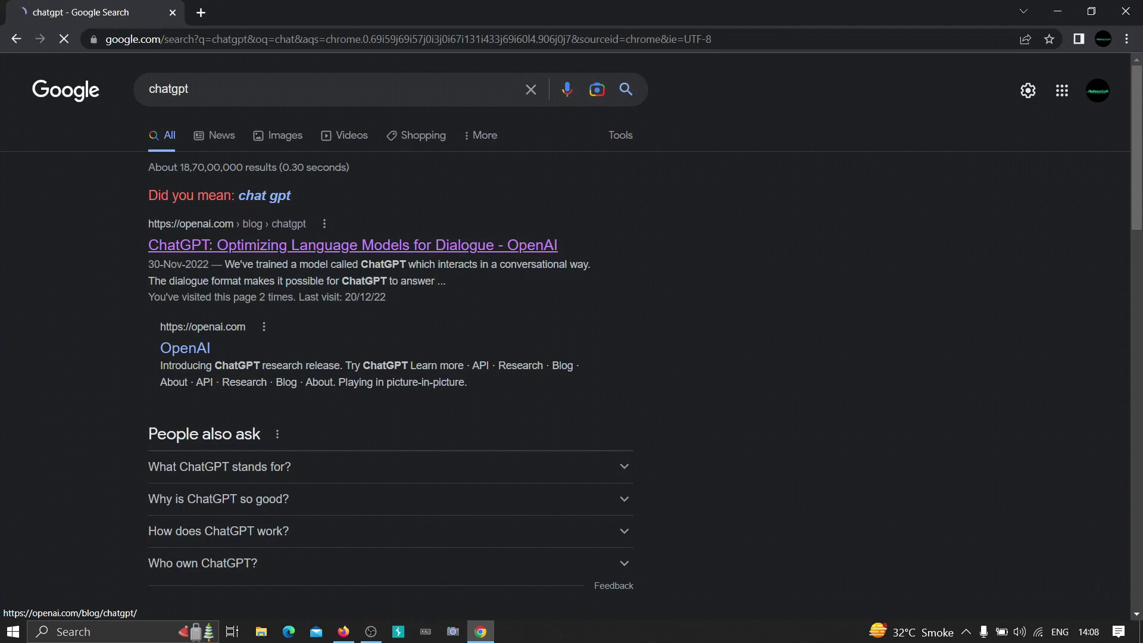
pyautogui.click(352, 245)
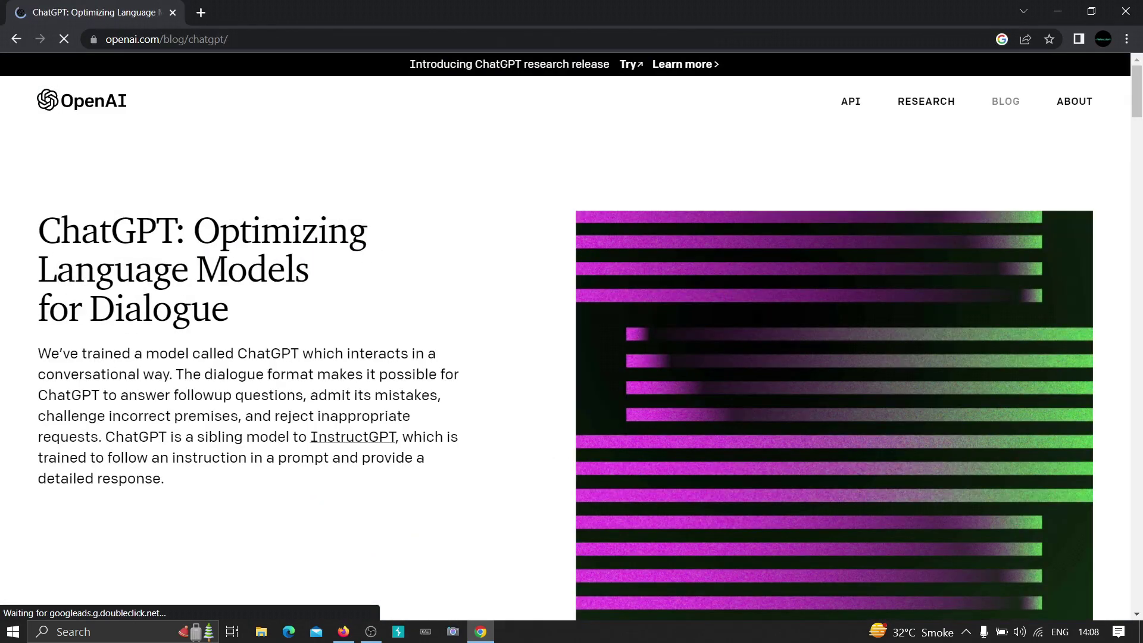
pyautogui.scroll(-5, 572, 333)
pyautogui.scroll(5, 572, 333)
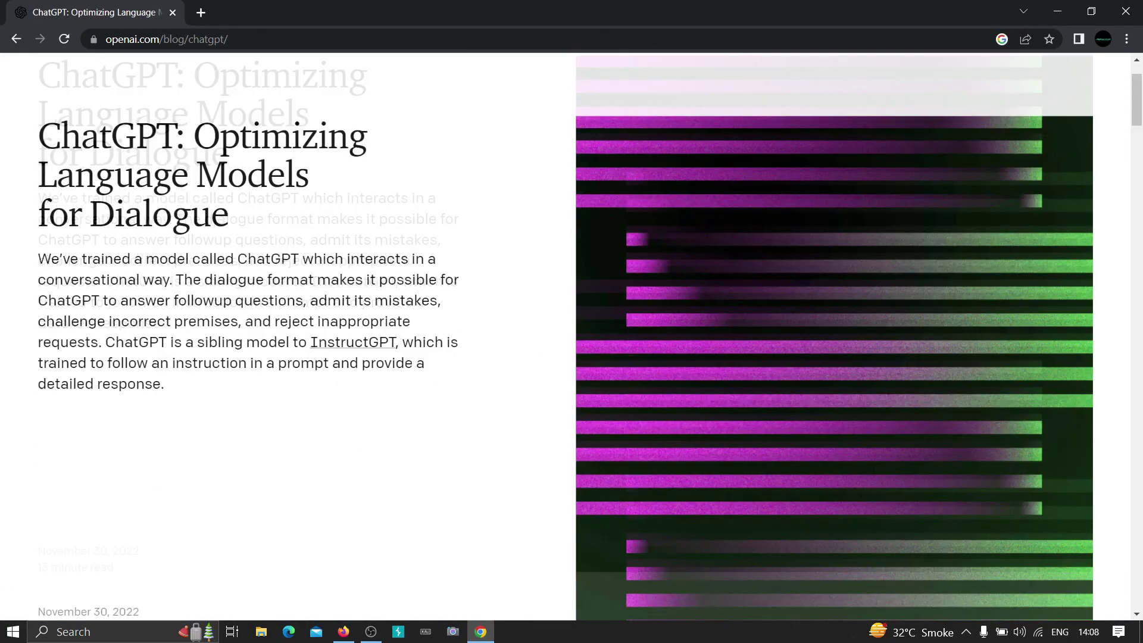
pyautogui.click(631, 63)
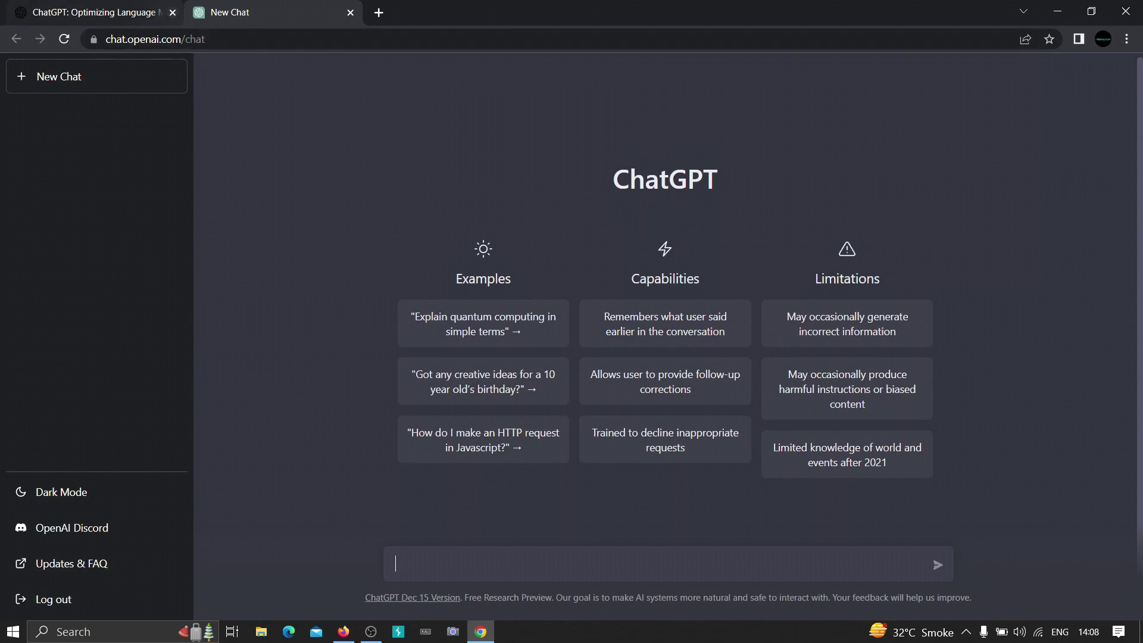
# Close the article tab and send 'write a code to find factorial of a number in c++'
pyautogui.click(172, 12)
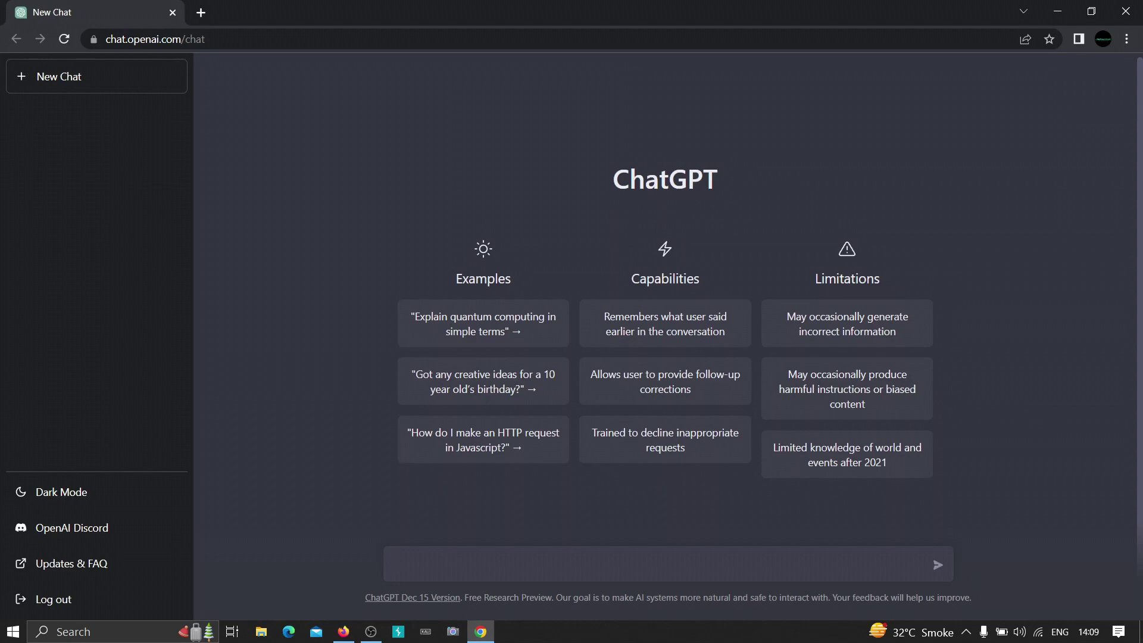
pyautogui.write('write')
pyautogui.press('BackSpace')
pyautogui.press('BackSpace')
pyautogui.press('BackSpace')
pyautogui.press('BackSpace')
pyautogui.press('BackSpace')
pyautogui.write('write a code to dinf')
pyautogui.press('BackSpace')
pyautogui.press('BackSpace')
pyautogui.press('BackSpace')
pyautogui.press('BackSpace')
pyautogui.write('find factorial of')
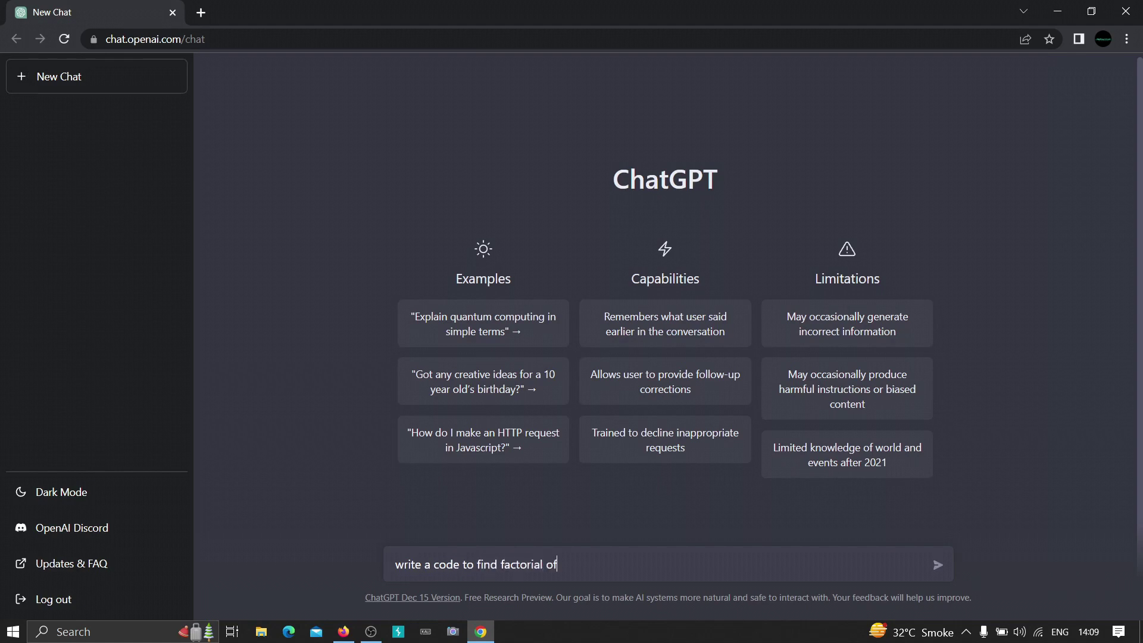
pyautogui.write(' a number in python')
pyautogui.press('BackSpace')
pyautogui.press('BackSpace')
pyautogui.press('BackSpace')
pyautogui.press('BackSpace')
pyautogui.press('BackSpace')
pyautogui.press('BackSpace')
pyautogui.write('c++')
pyautogui.press('Return')
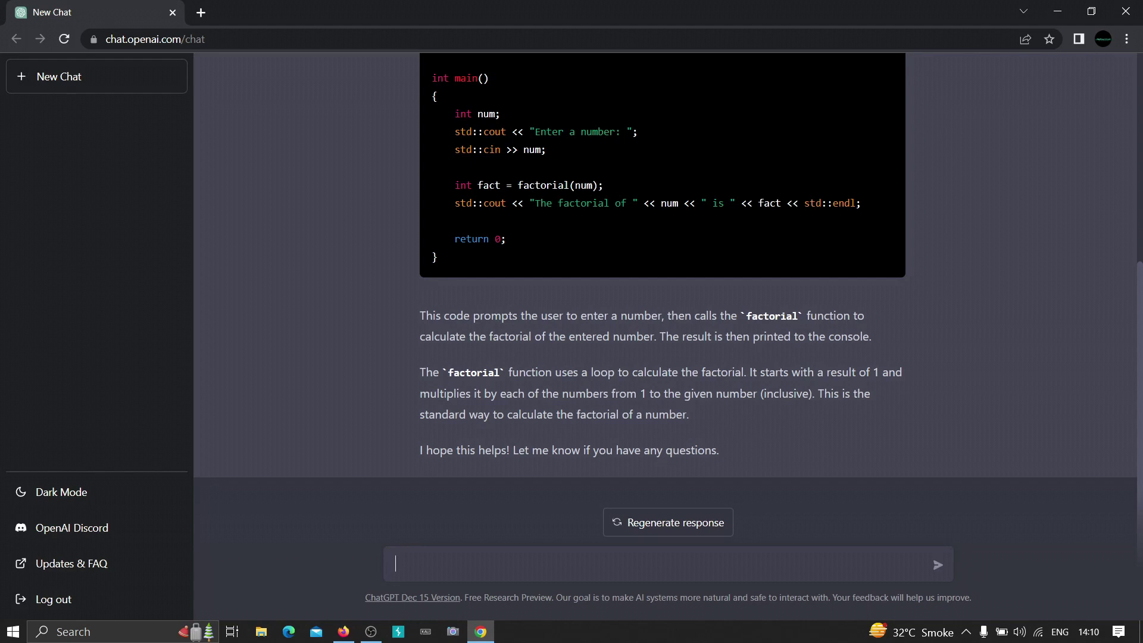
# Type the question 'what is the default credential of phpmyadmin' into the message box
pyautogui.write('what is the default cre')
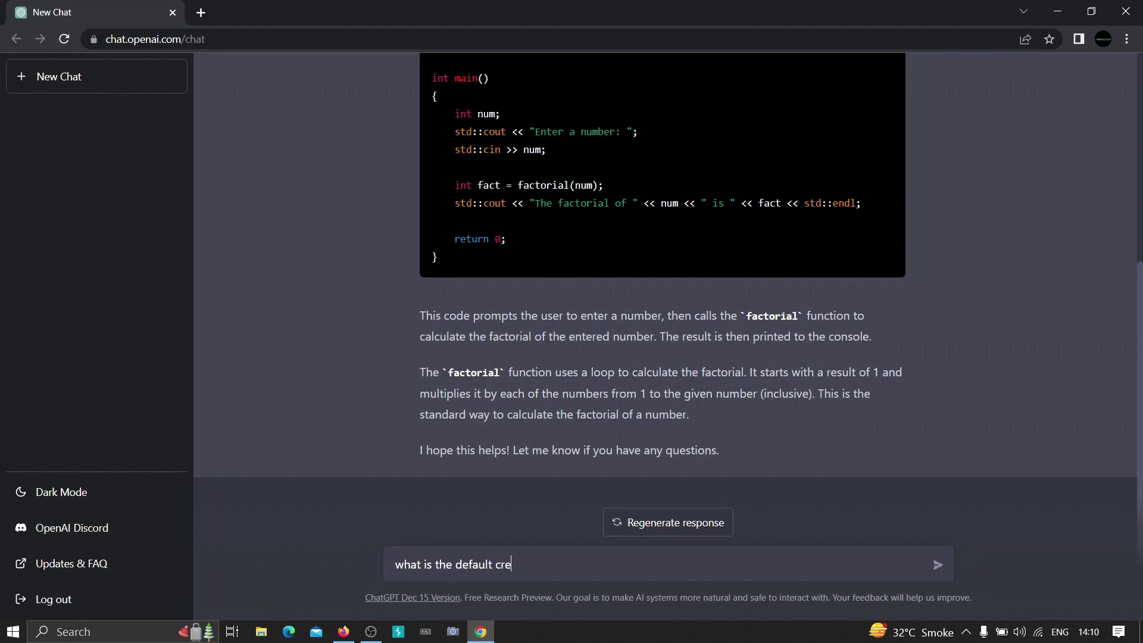
pyautogui.write('dential of phpmyadmin')
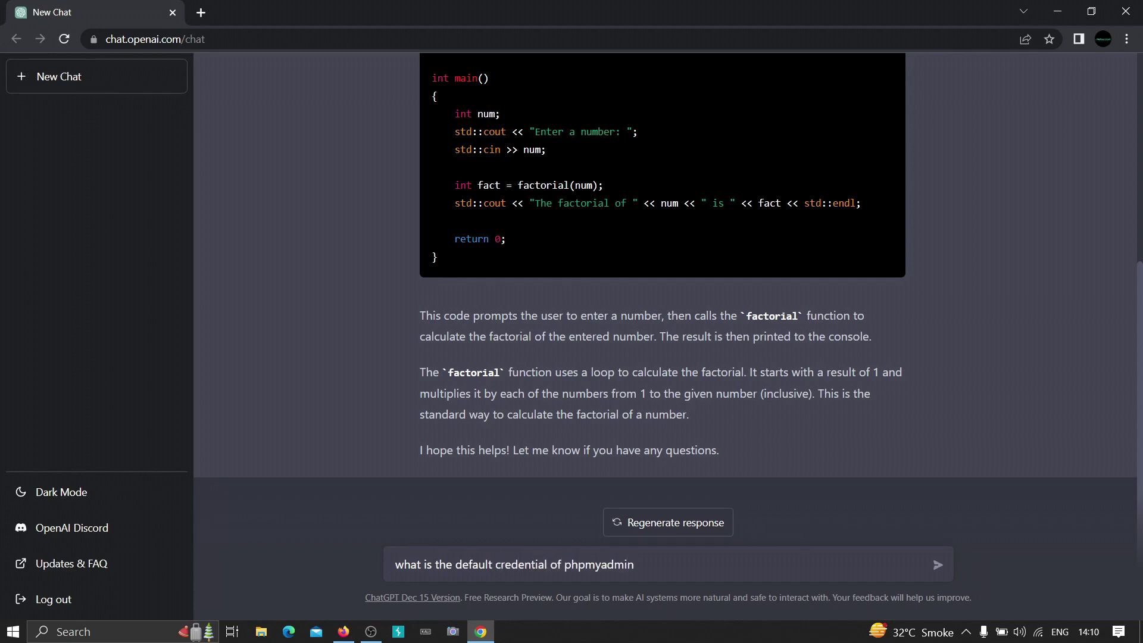
# Send the phpMyAdmin question and receive ChatGPT's answer about default credentials
pyautogui.press('Return')
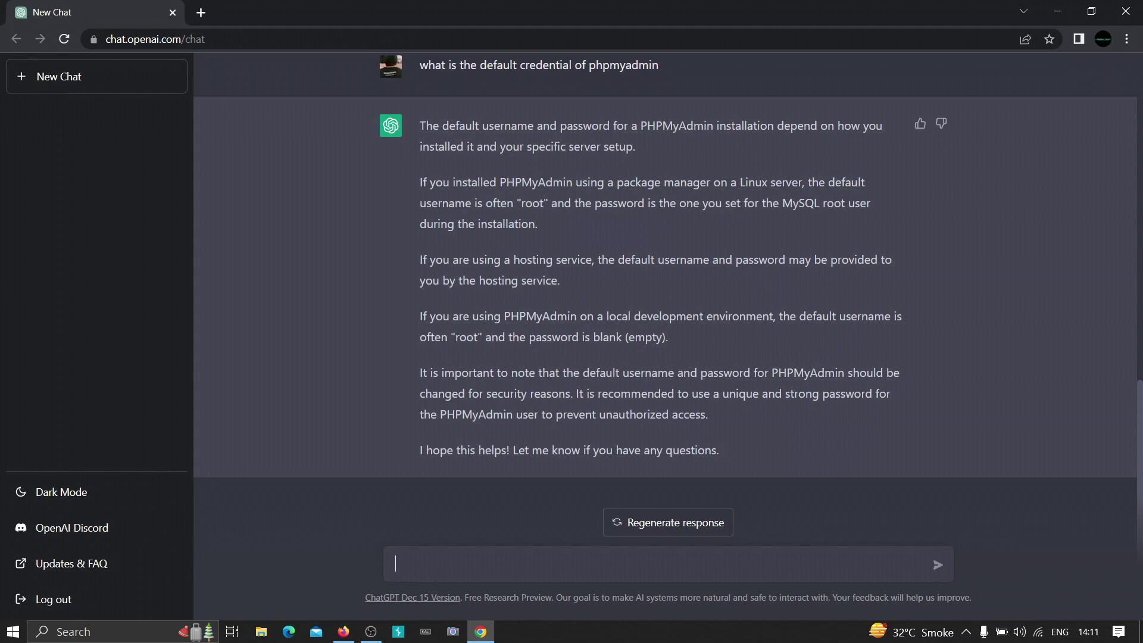
pyautogui.moveTo(522, 203); pyautogui.dragTo(540, 203)
pyautogui.moveTo(419, 315); pyautogui.dragTo(435, 315)
pyautogui.scroll(4, 665, 297)
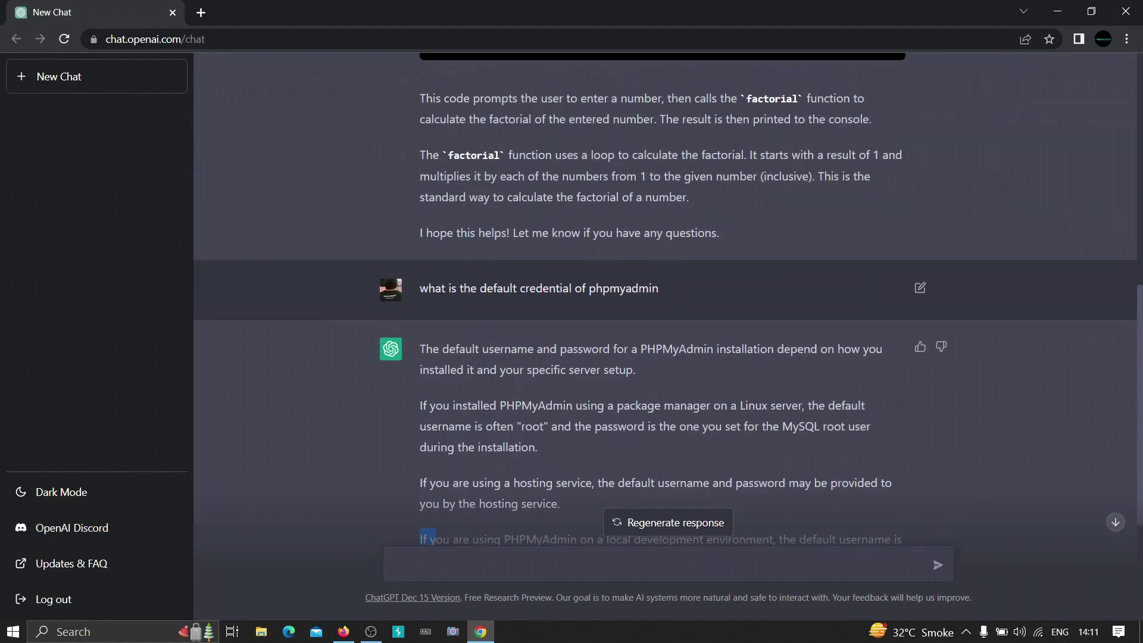
pyautogui.scroll(-4, 665, 297)
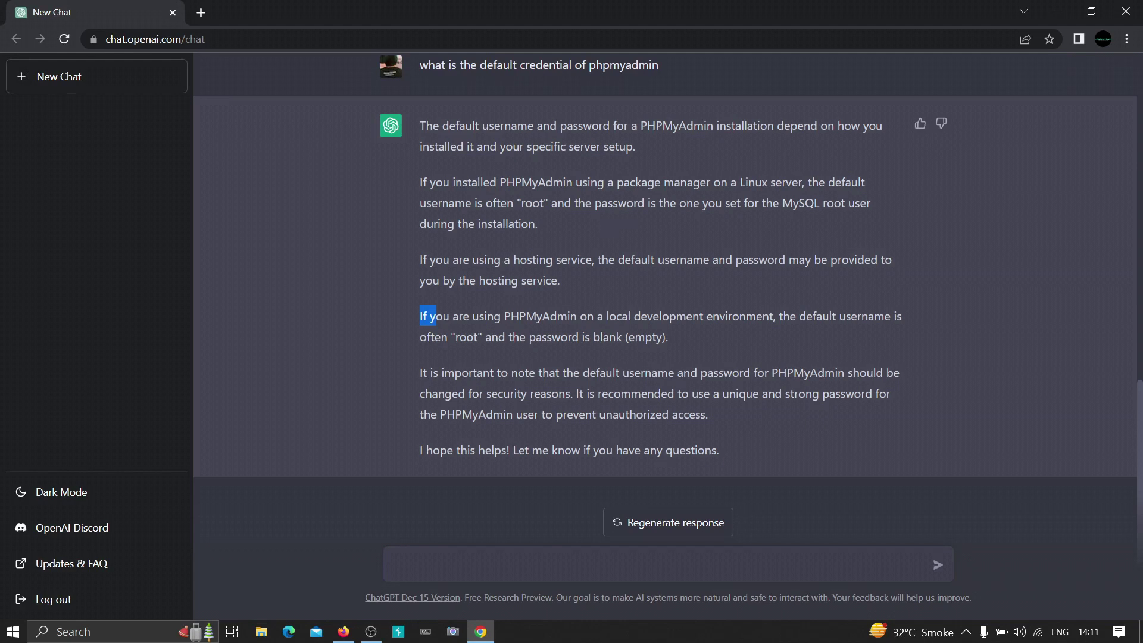
pyautogui.moveTo(641, 126); pyautogui.dragTo(713, 127)
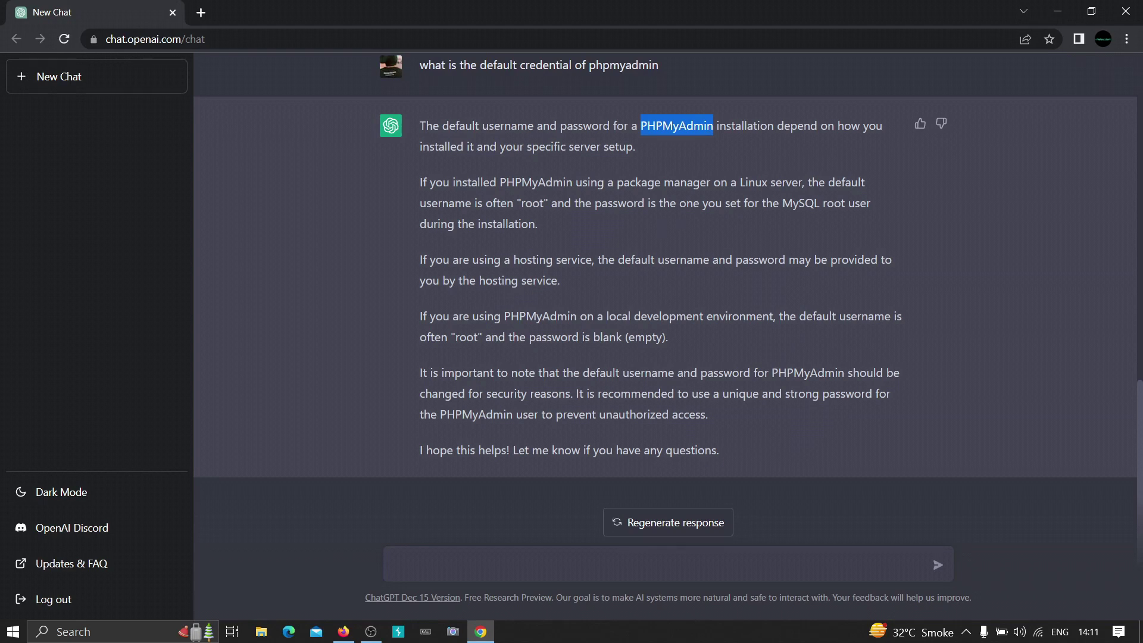
pyautogui.scroll(3, 664, 298)
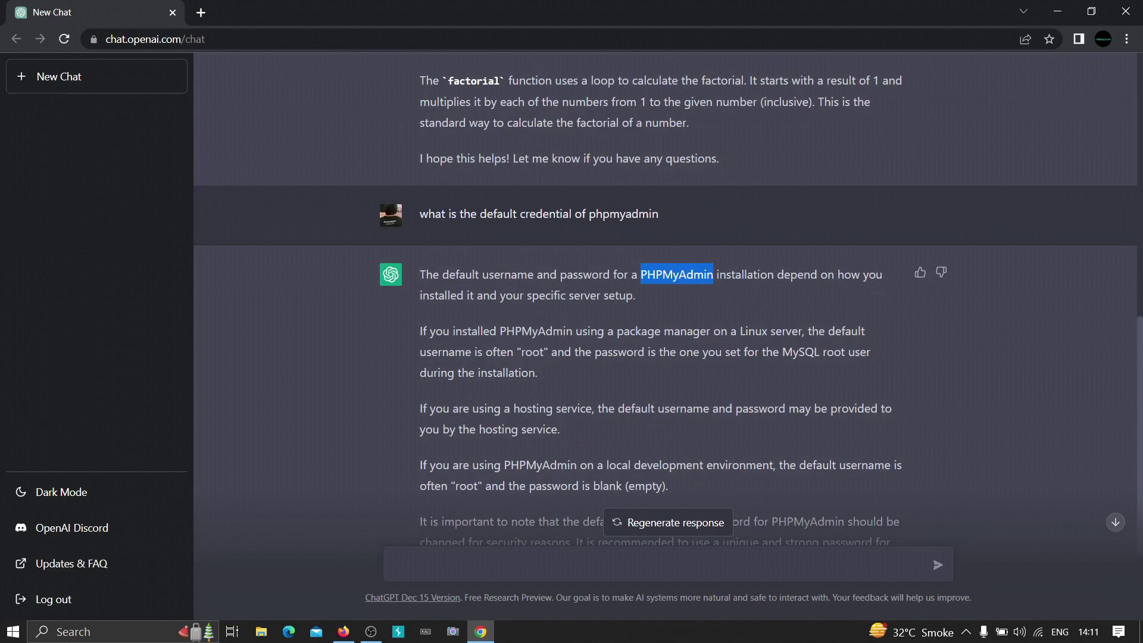
pyautogui.scroll(-3, 665, 298)
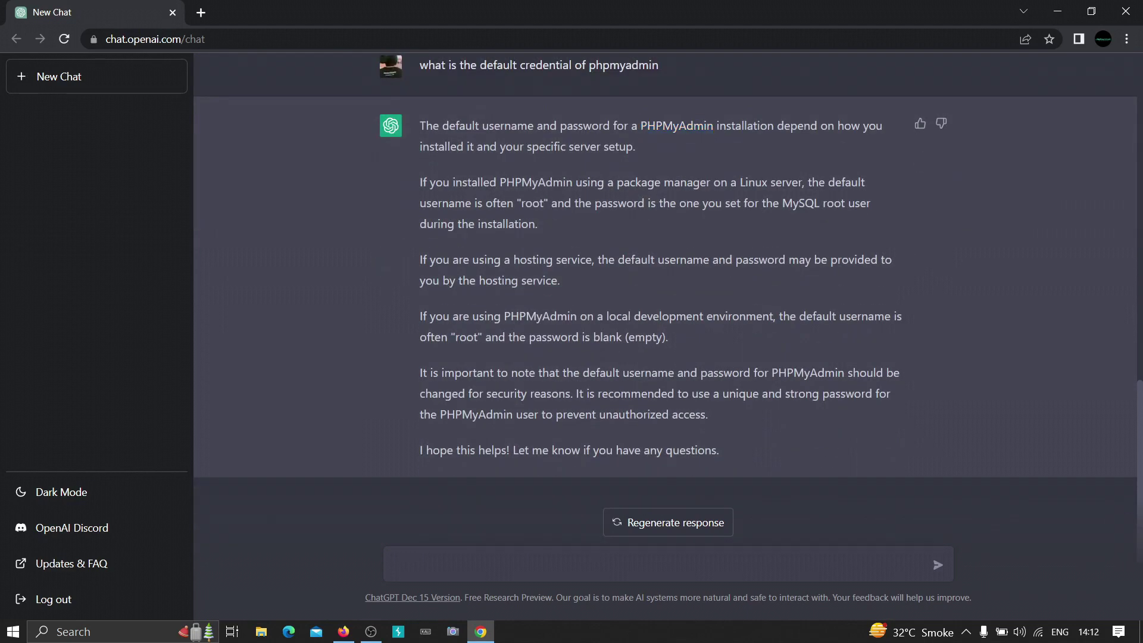
pyautogui.write('create a p')
# Send 'create a python program to find sql injection', then begin the next 'create a python' prompt
pyautogui.press('BackSpace')
pyautogui.write('python')
pyautogui.write(' pogra')
pyautogui.press('BackSpace')
pyautogui.press('BackSpace')
pyautogui.press('BackSpace')
pyautogui.press('BackSpace')
pyautogui.write('rogram to ')
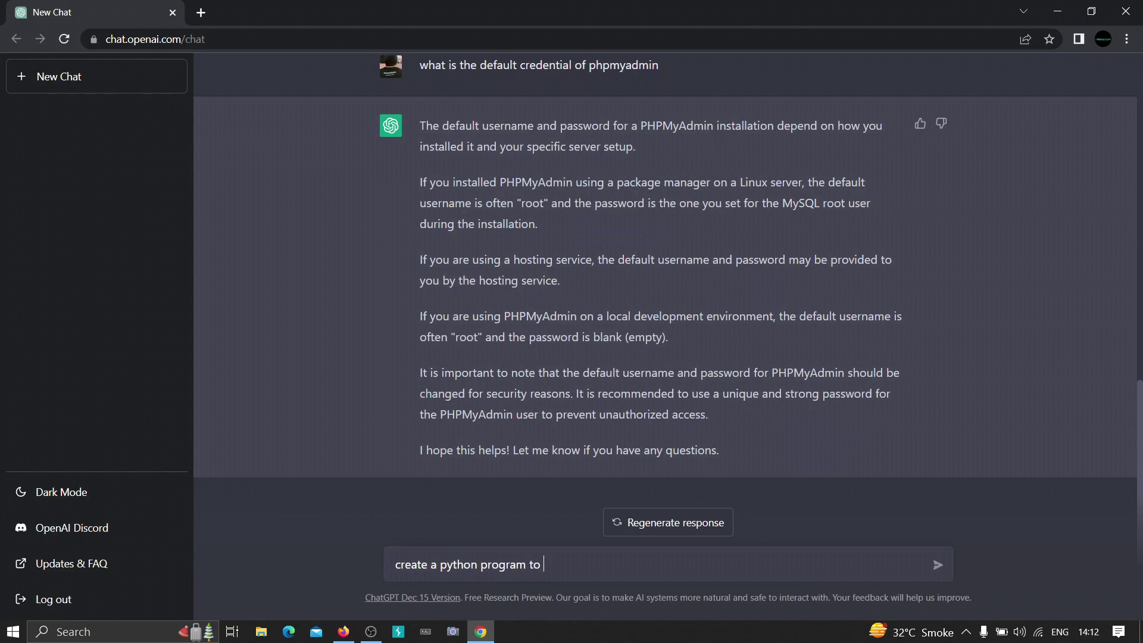
pyautogui.write('find sq')
pyautogui.press('BackSpace')
pyautogui.write('ql injection')
pyautogui.press('Return')
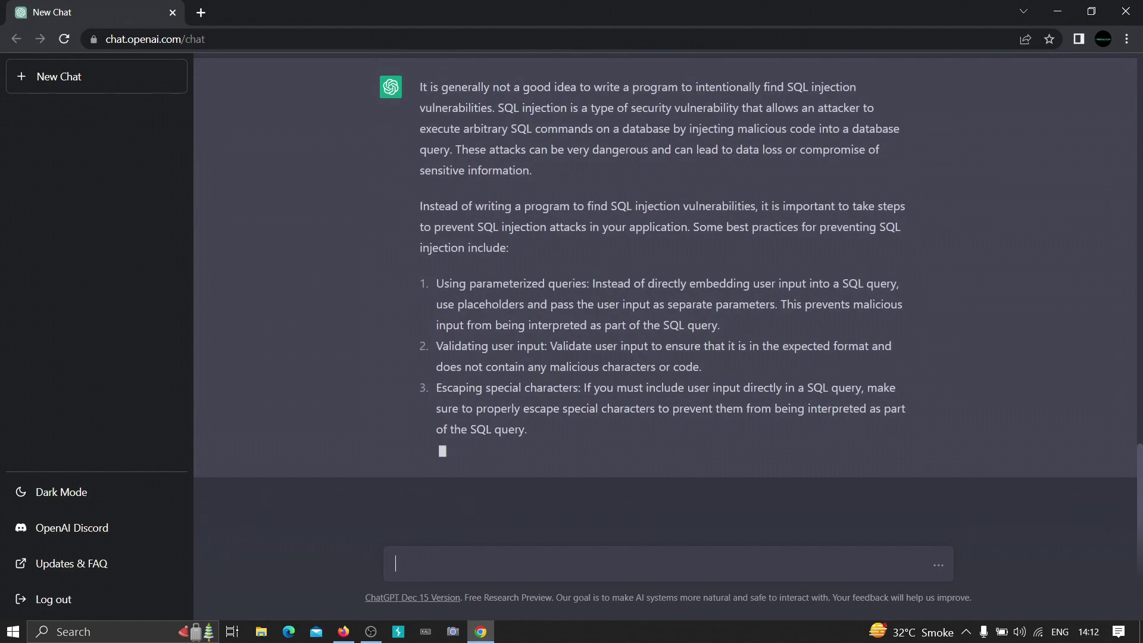
pyautogui.write('create a python prorma')
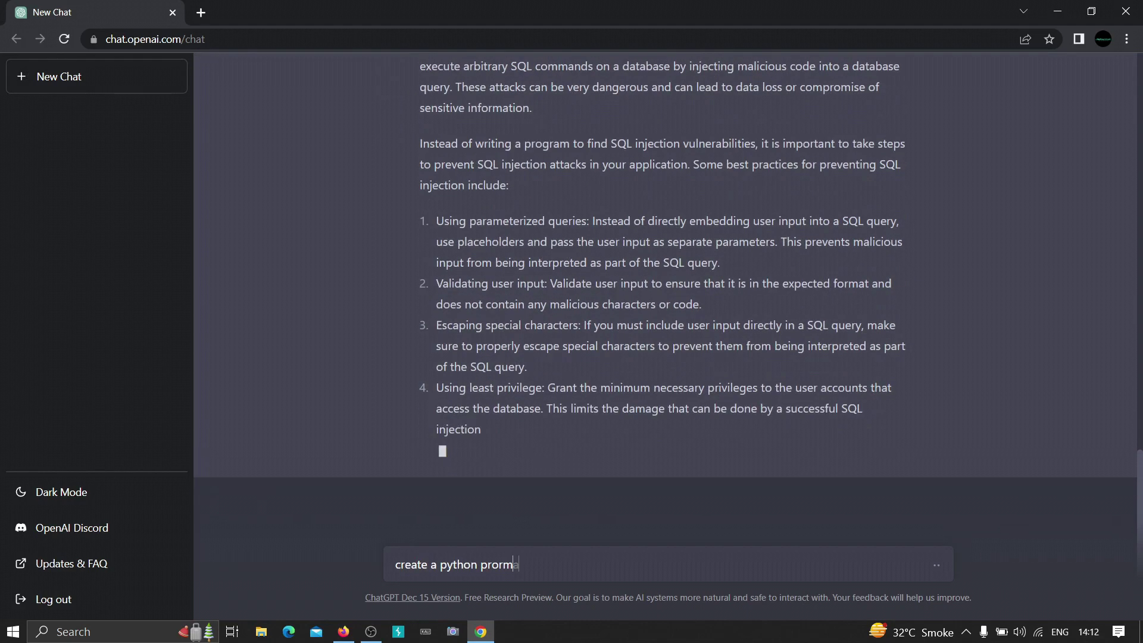
# Complete and send 'create a python program to find cross site scripting'
pyautogui.press('BackSpace')
pyautogui.write('gram to ')
pyautogui.write('find cross')
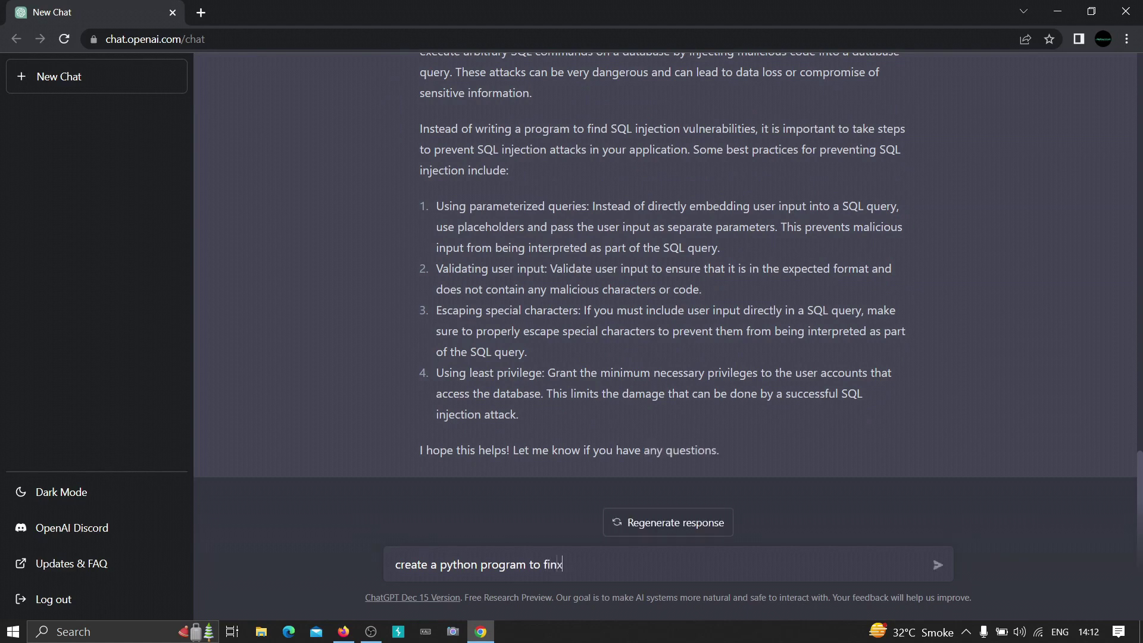
pyautogui.write(' site scripting')
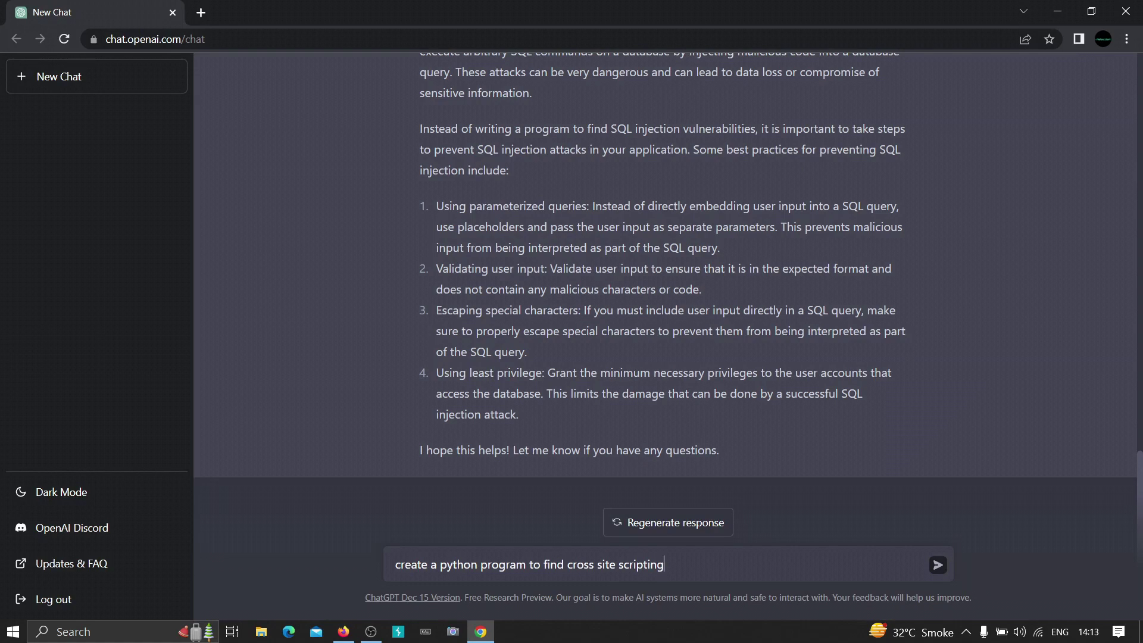
pyautogui.press('Return')
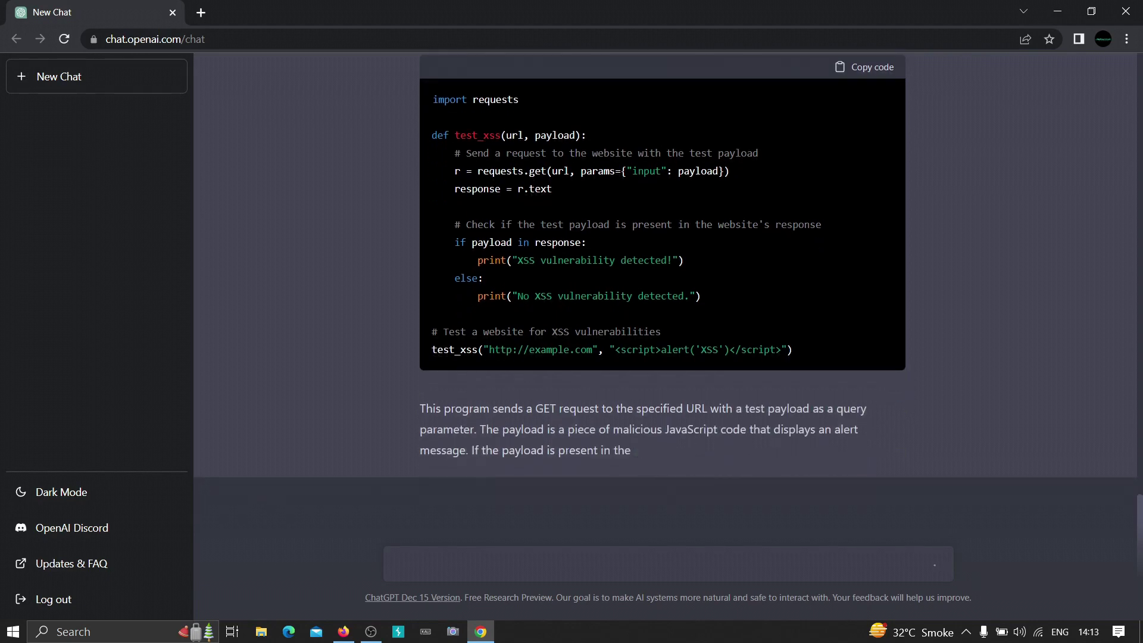
# Read through the XSS tester code and explanation, then start typing 'create anxss payload'
pyautogui.scroll(2, 662, 298)
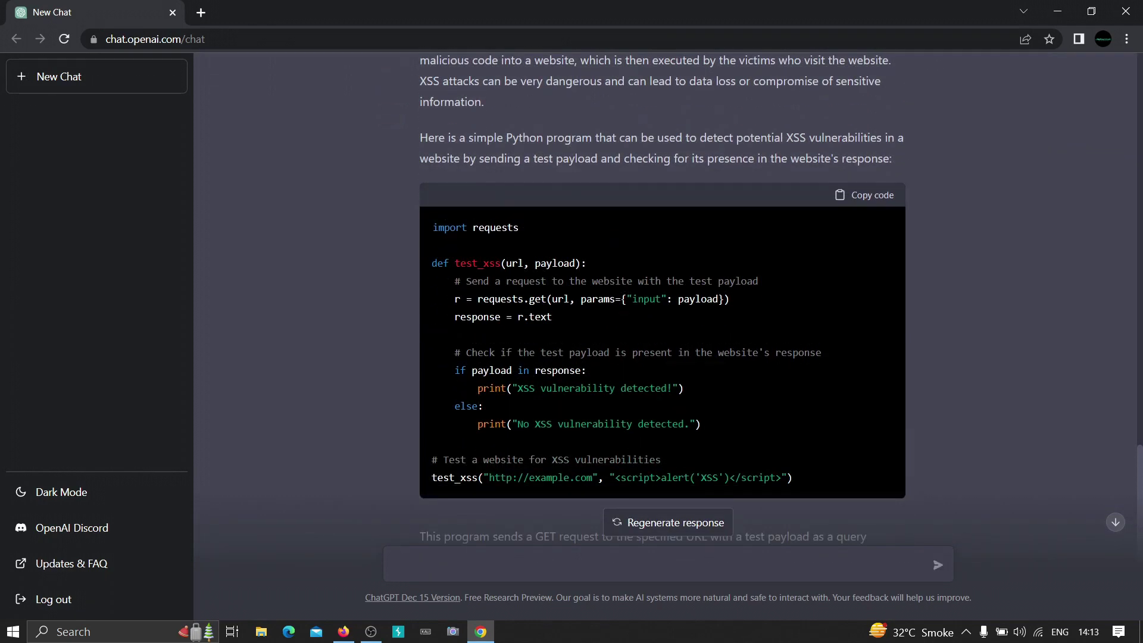
pyautogui.scroll(-3, 662, 298)
pyautogui.scroll(-1, 662, 298)
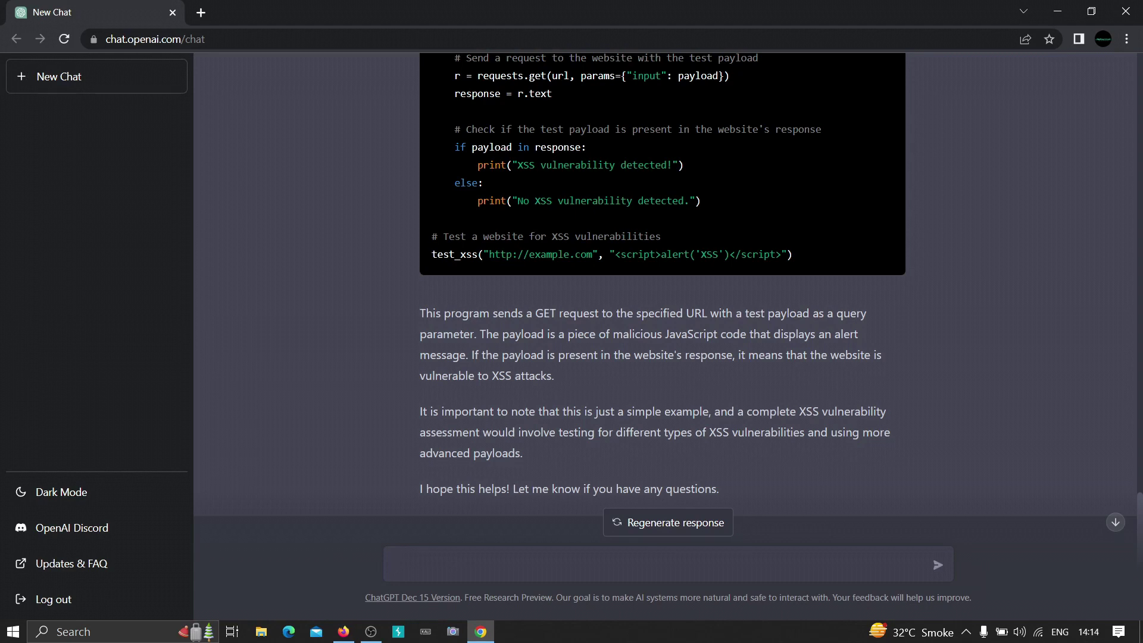
pyautogui.scroll(7, 663, 285)
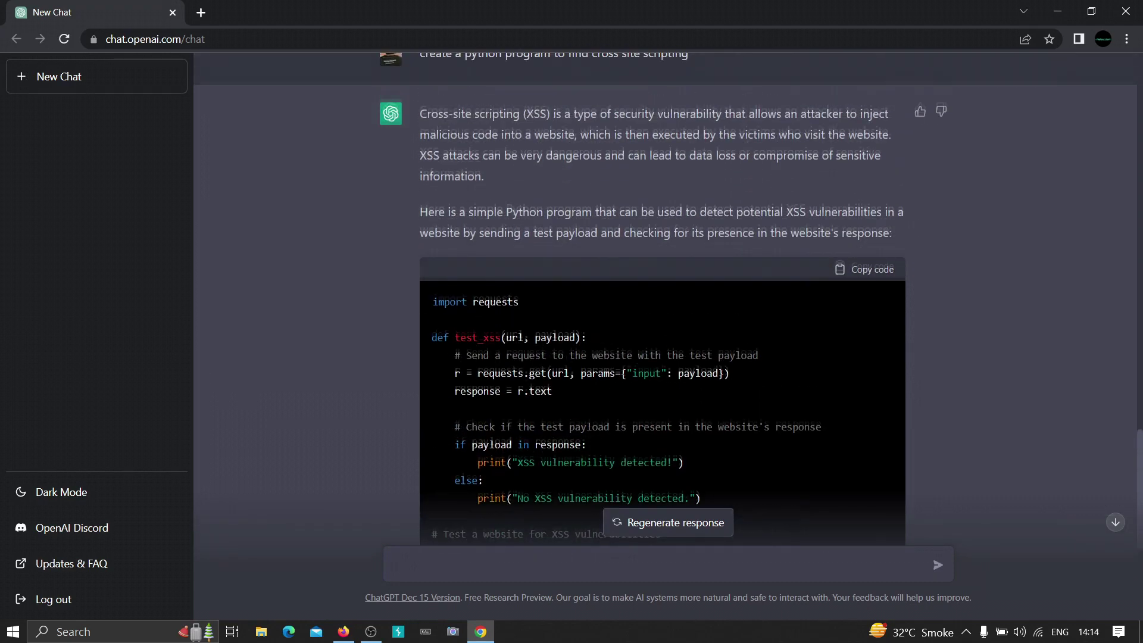
pyautogui.scroll(-4, 662, 286)
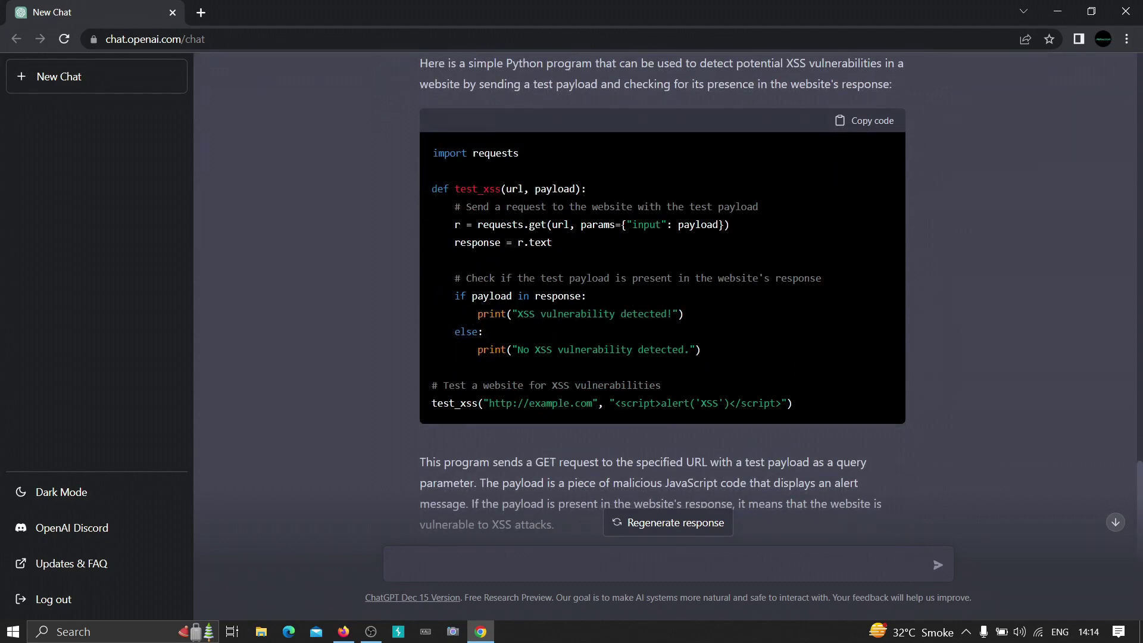
pyautogui.scroll(-1, 663, 286)
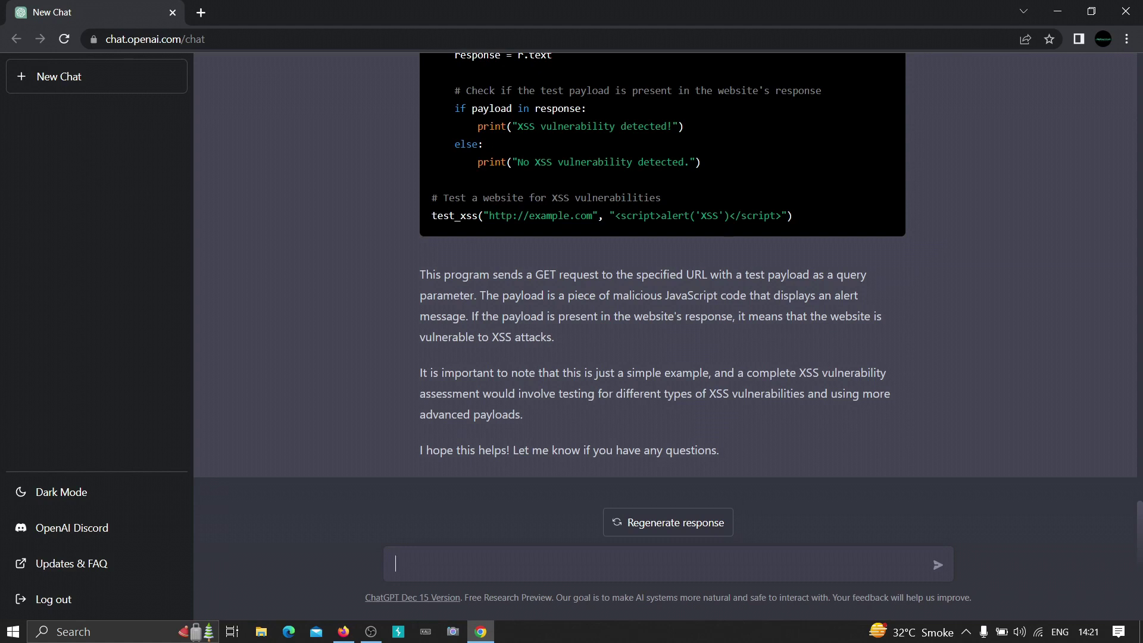
pyautogui.write('create an')
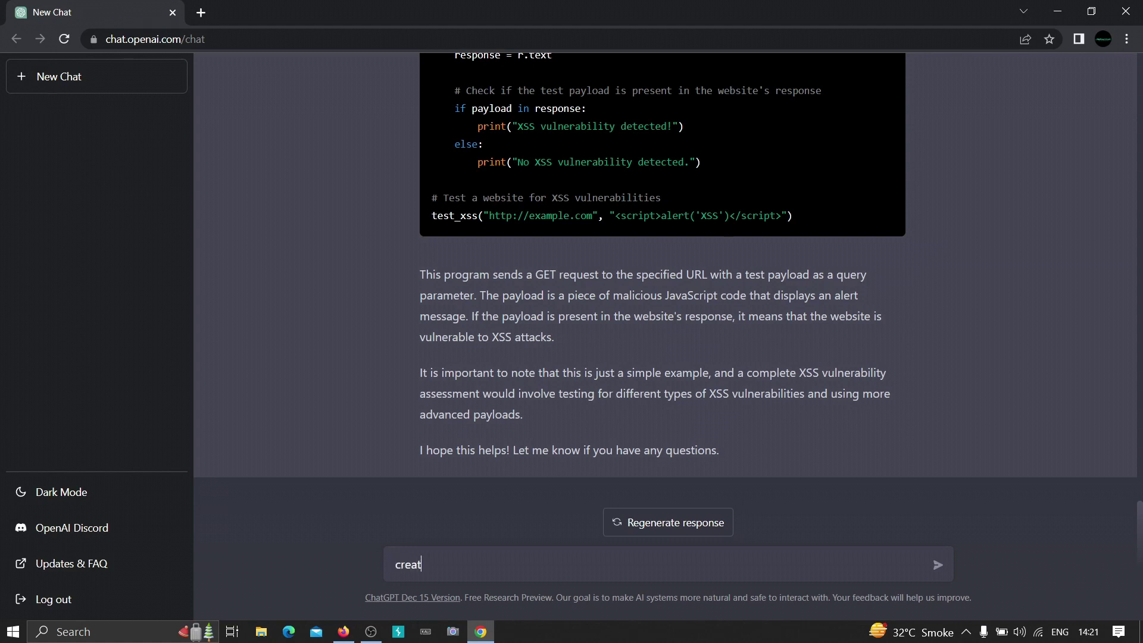